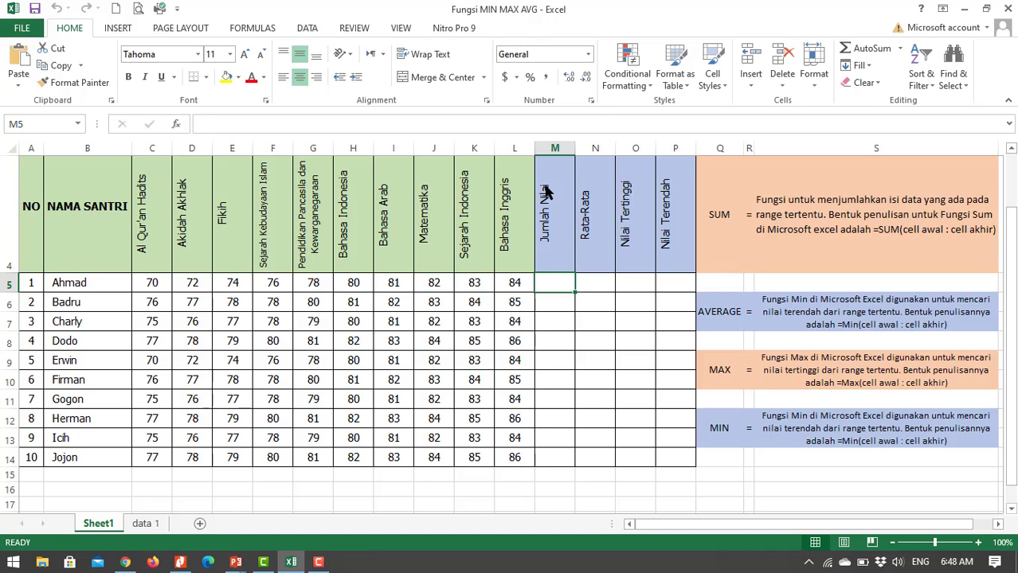
Enter the addition formula =C5+D5+E5 in cell M5 of the Jumlah Nilai column.
type("=")
key("Left")
key("Left")
key("Left")
key("Left")
key("Left")
key("Left")
key("Left")
key("Left")
key("Left")
key("Left")
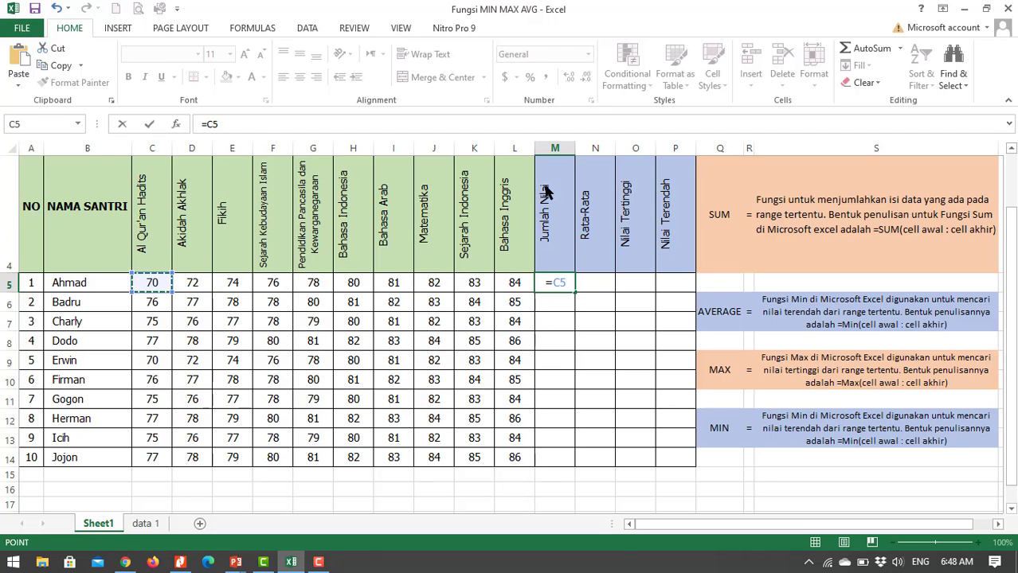
type("+")
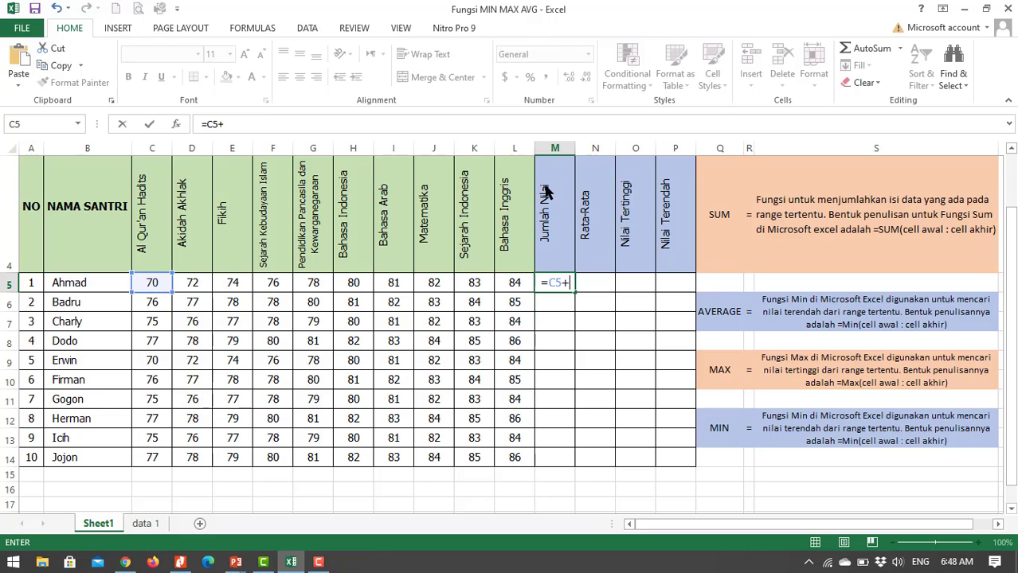
key("Left")
key("Left")
key("Left")
key("Left")
key("Left")
key("Left")
key("Left")
key("Left")
key("Left")
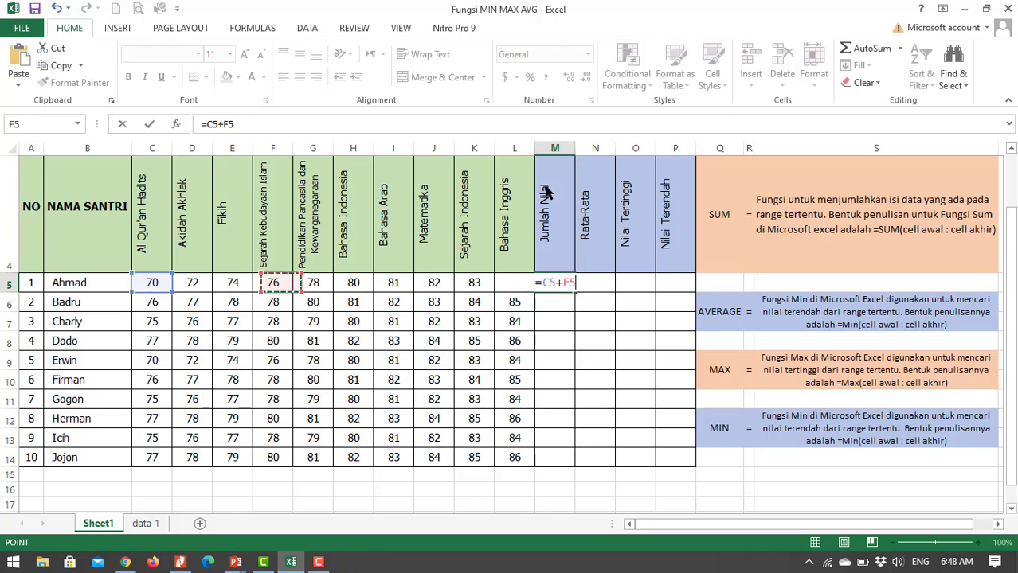
type("+")
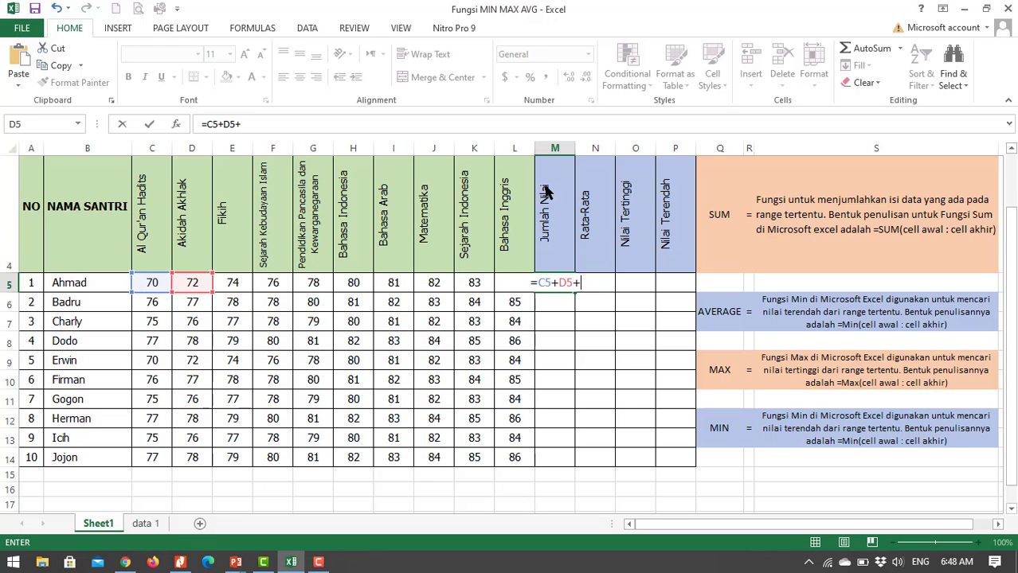
key("Left")
key("Left")
key("Left")
key("Left")
key("Left")
key("Left")
key("Left")
key("Left")
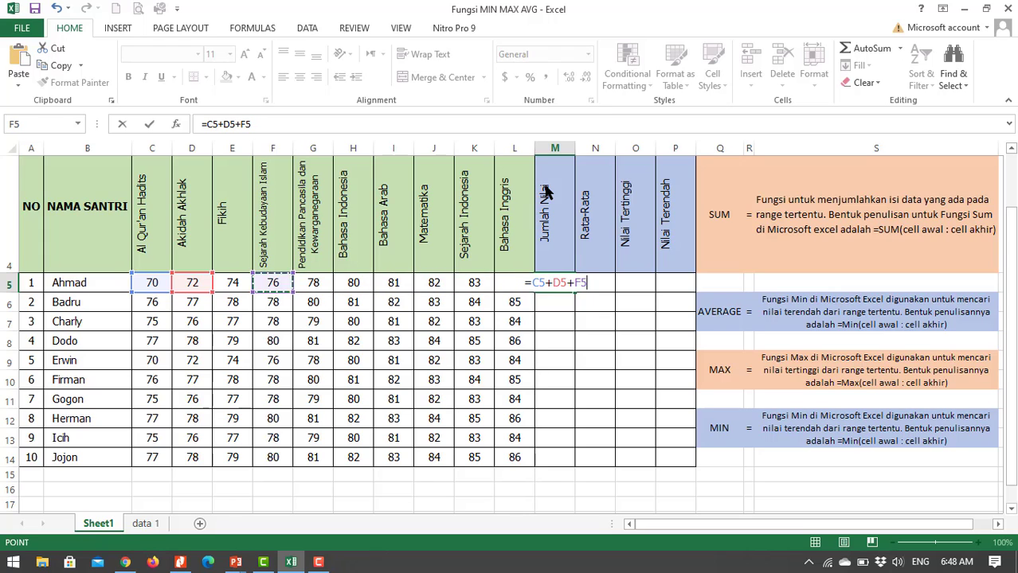
key("Return")
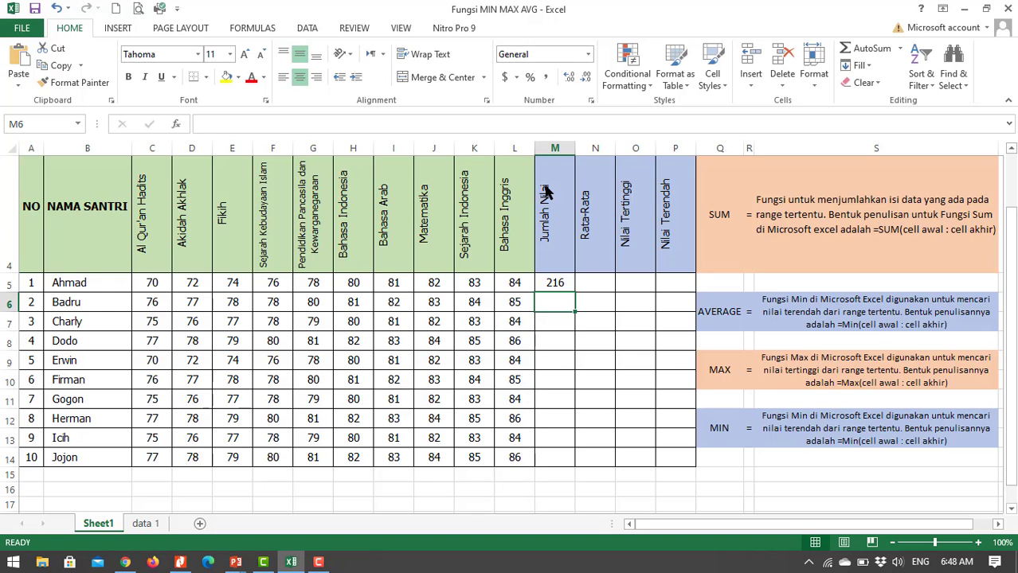
Review the addition formula in M5, view the data 1 sheet, and return to Sheet1.
left_click(555, 281)
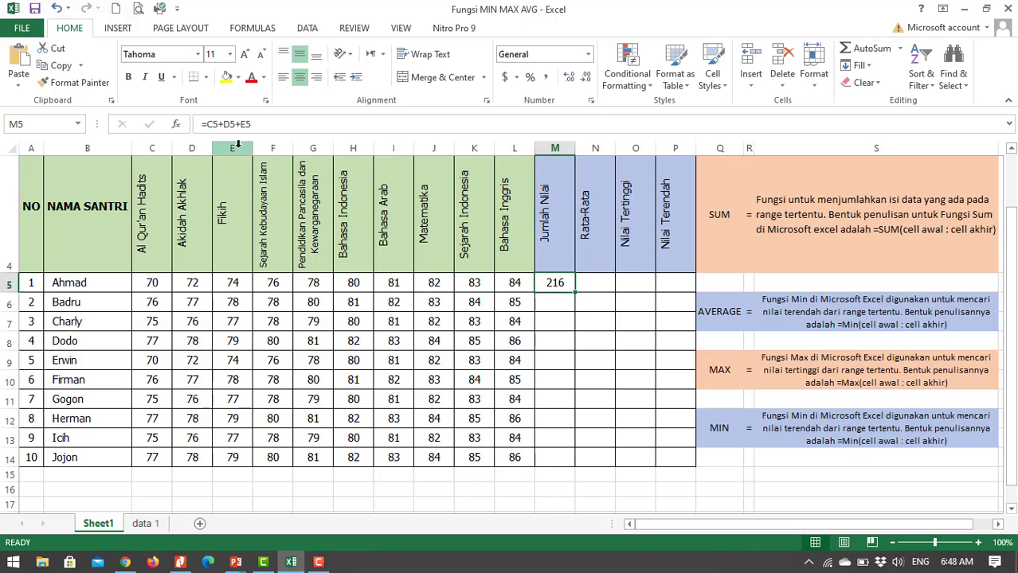
left_click(156, 527)
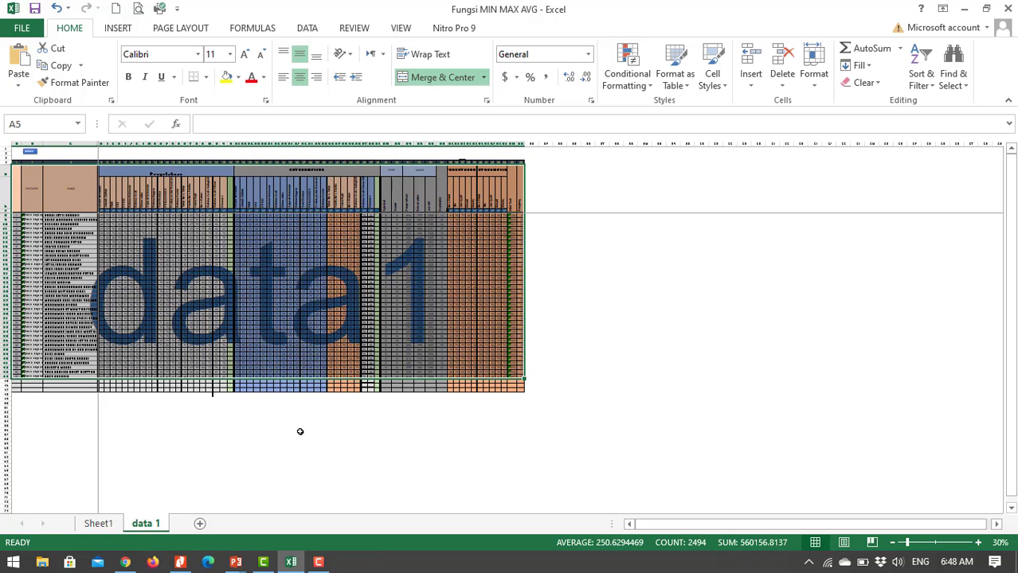
left_click(109, 529)
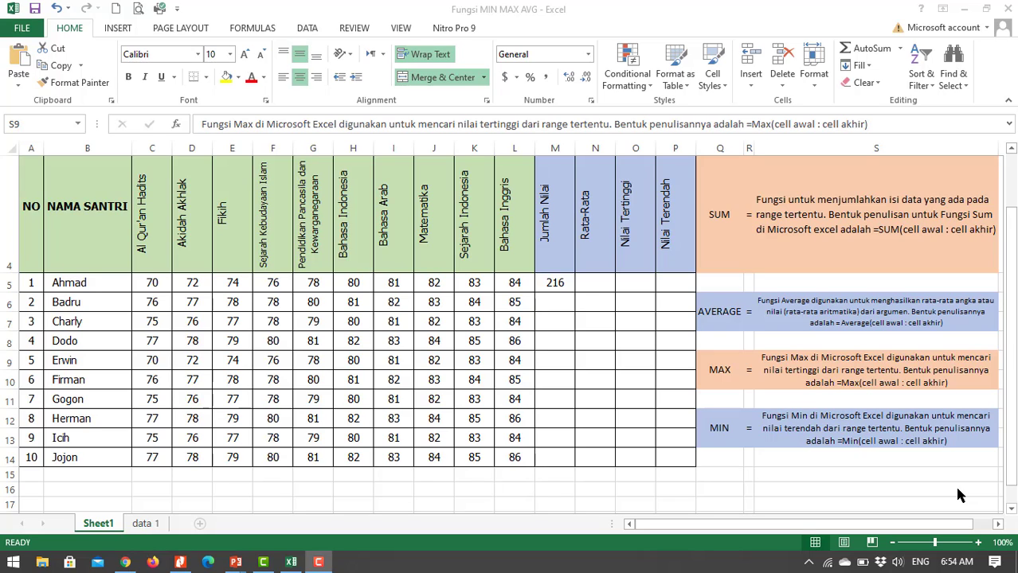
Replace the formula in M5 with a SUM function over the range C5:L5.
left_click(560, 284)
left_click(561, 285)
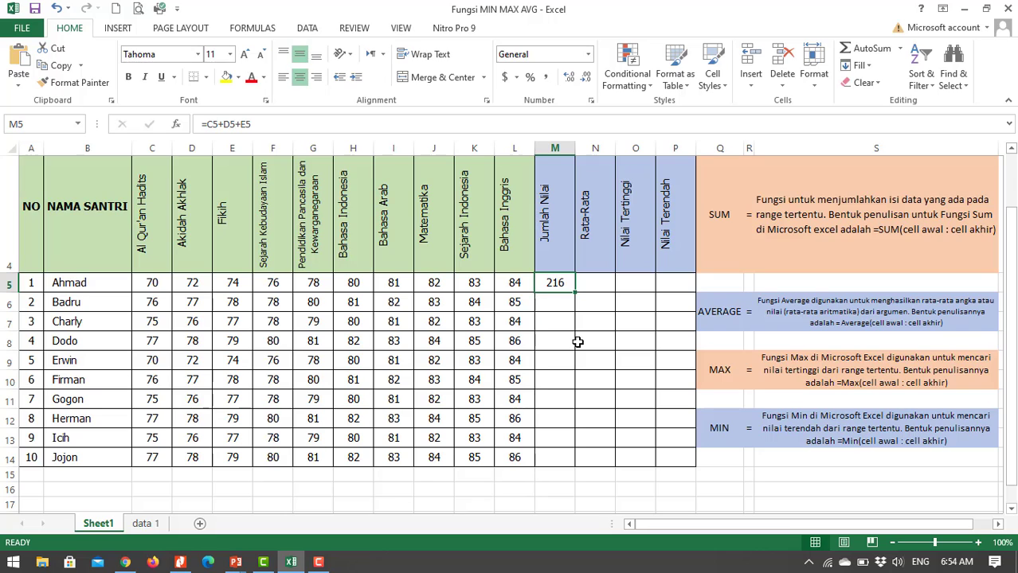
type("=")
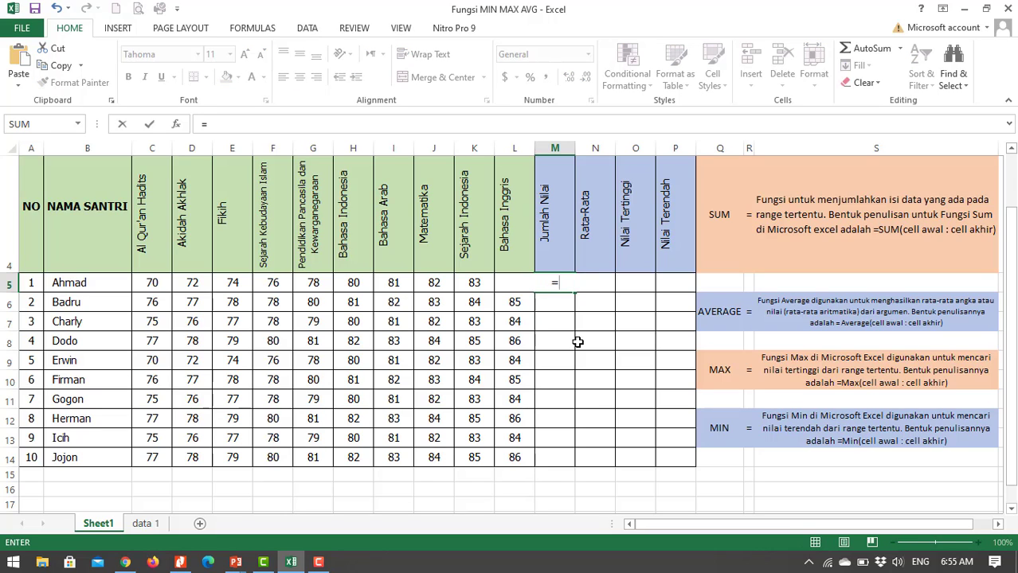
type("sum")
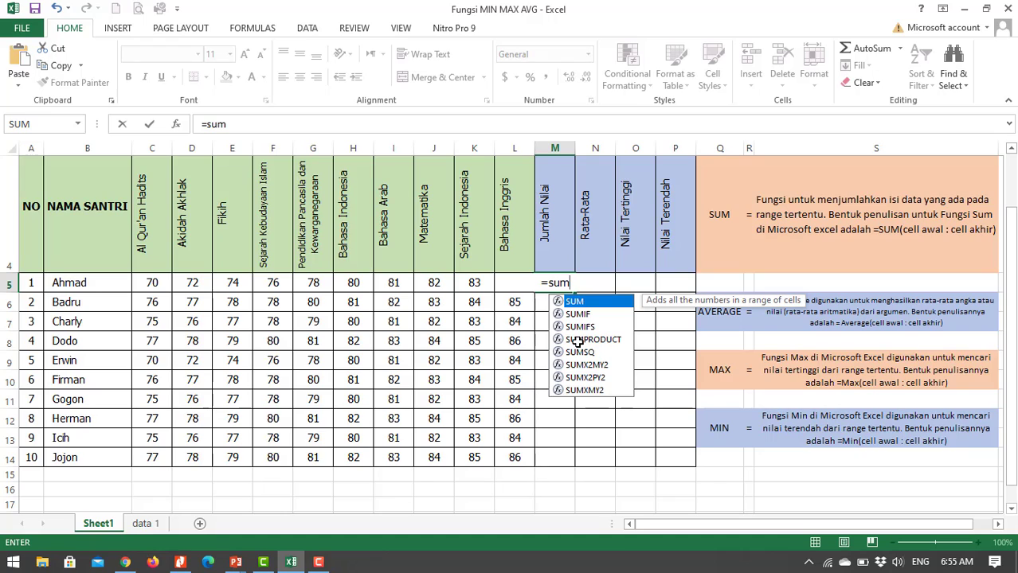
type("(")
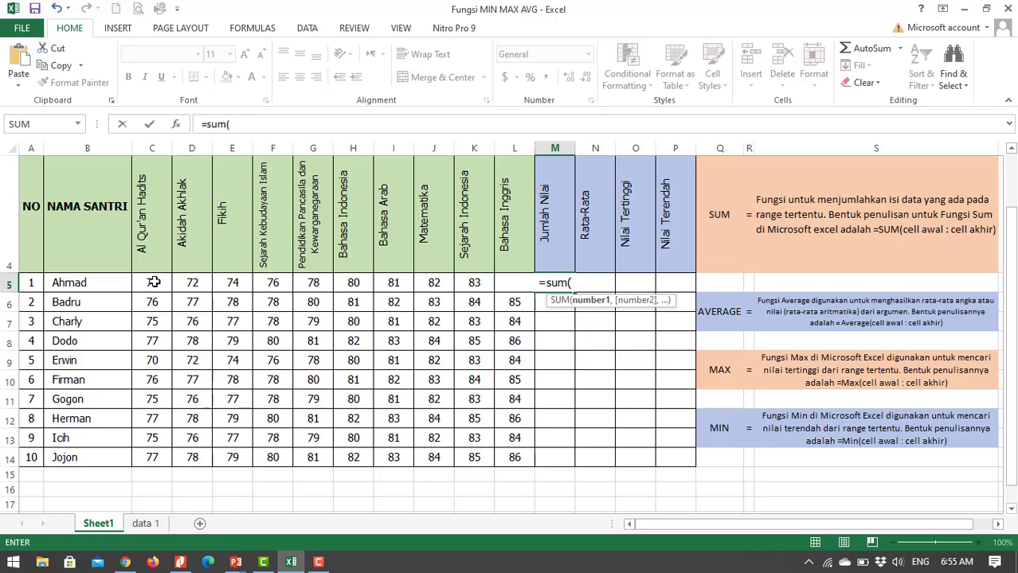
left_click_drag(153, 283, 501, 277)
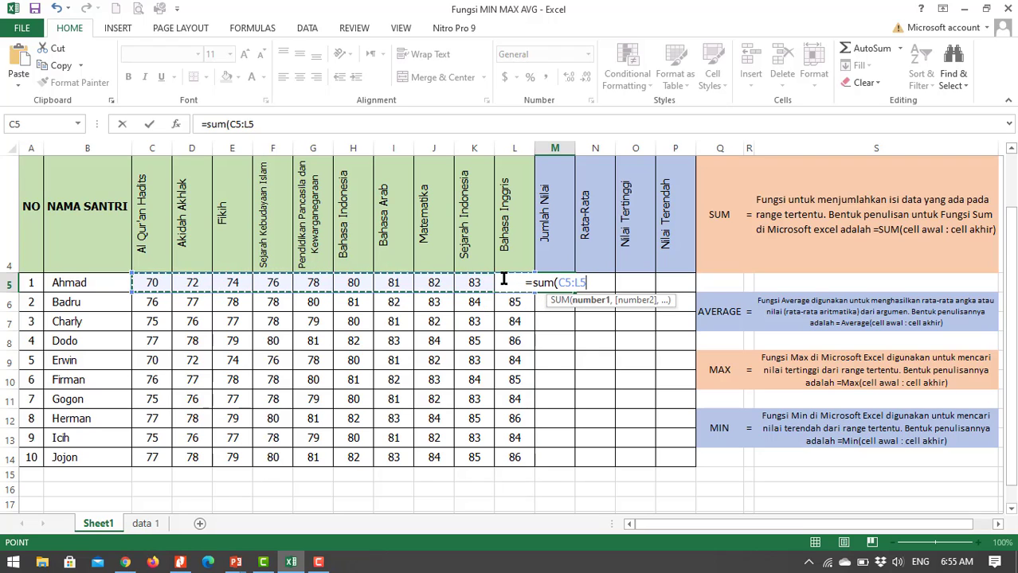
type(")")
key("Return")
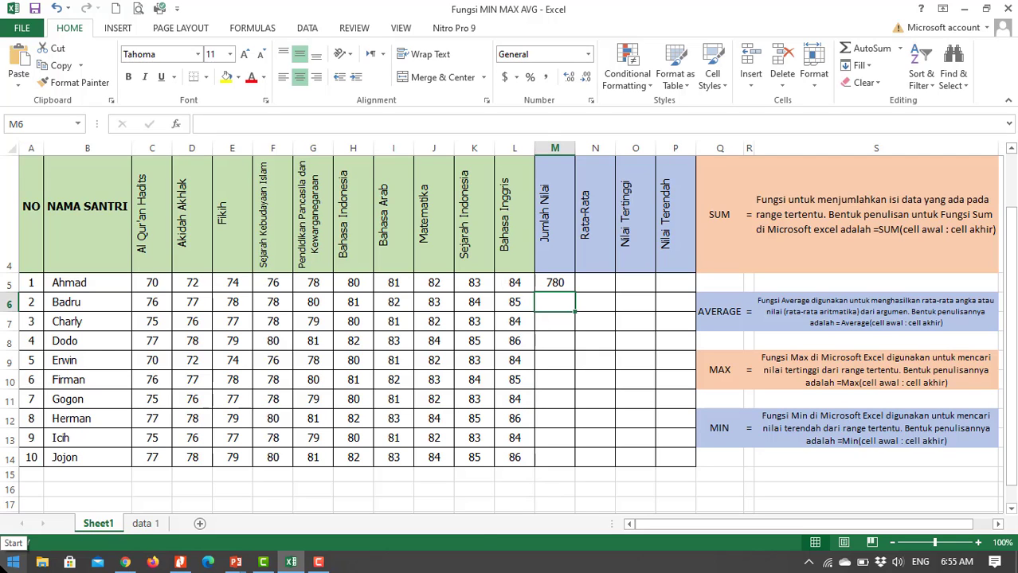
Open the On-Screen Keyboard over the worksheet, select cell M6, and minimize the keyboard.
left_click(12, 561)
type("keyboar")
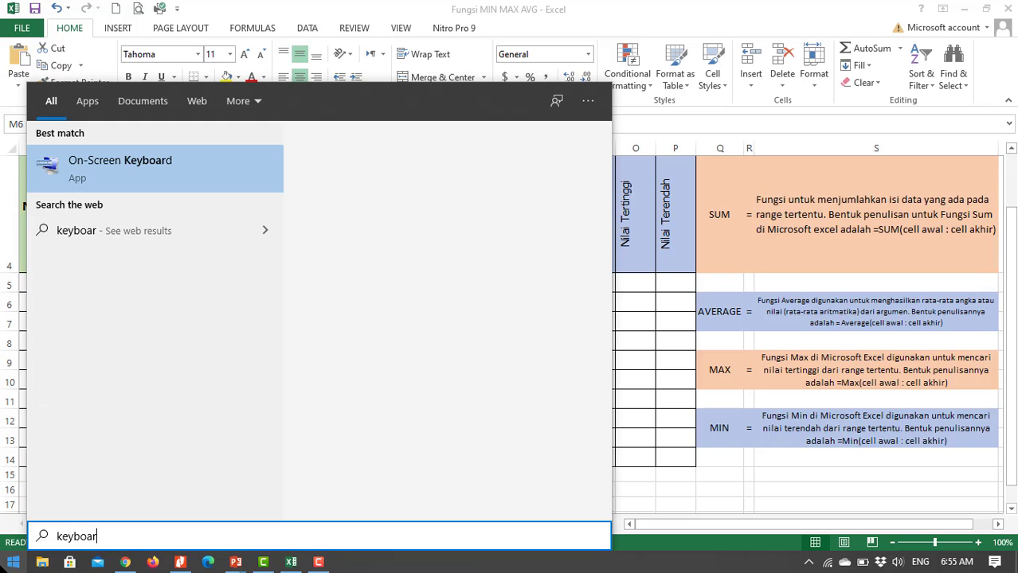
key("Return")
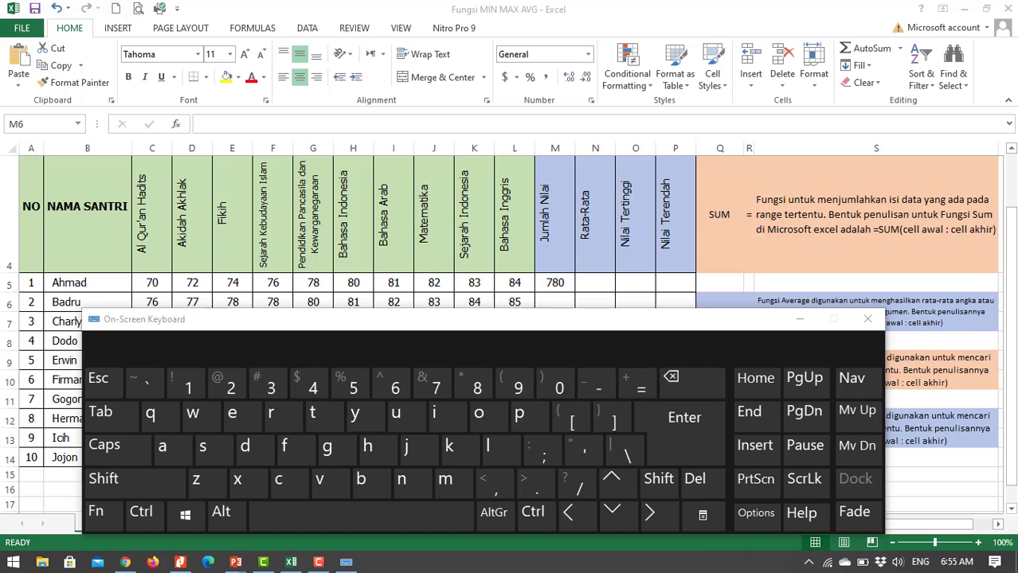
left_click(553, 300)
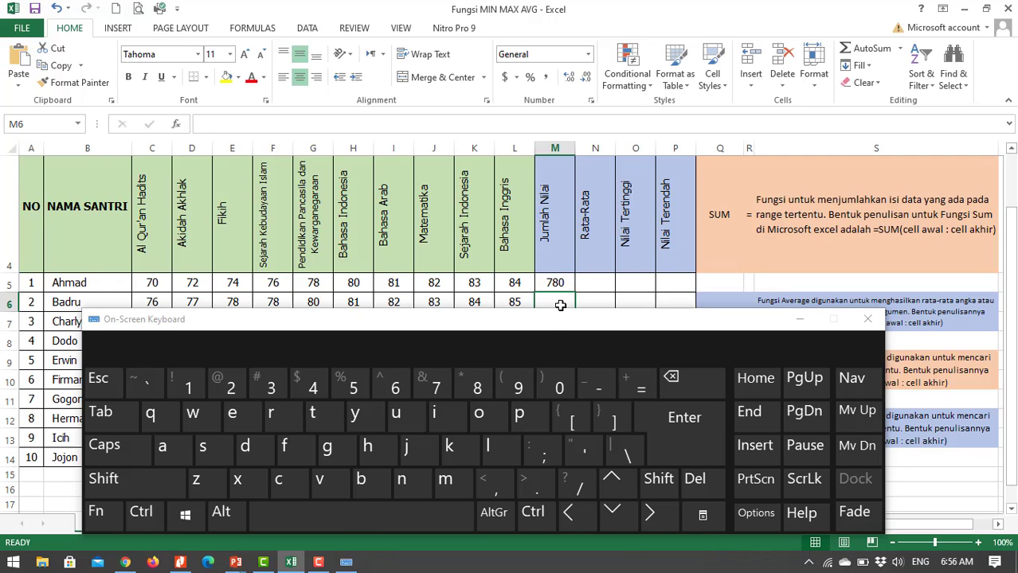
left_click(810, 318)
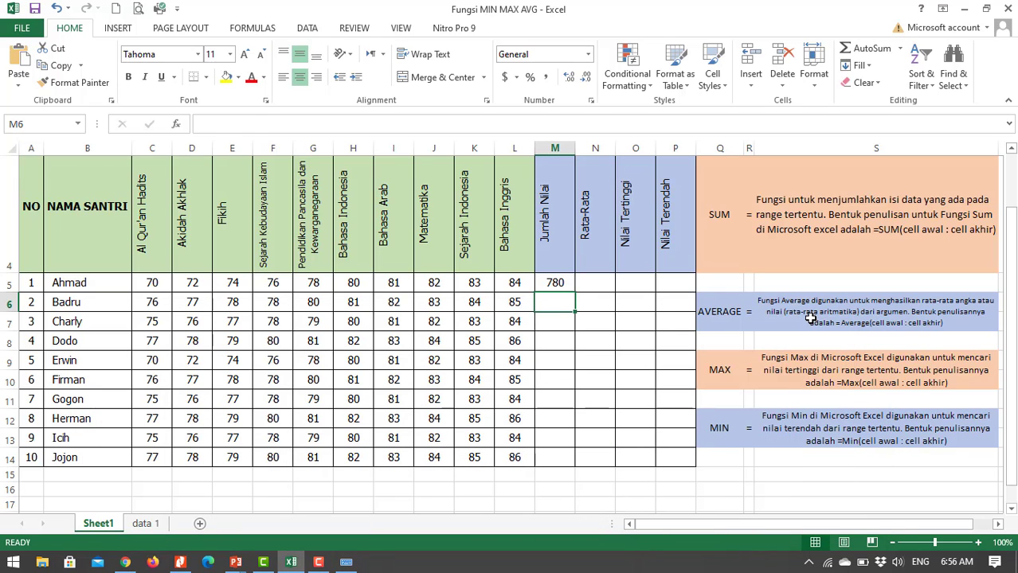
Insert an AutoSum of C6:L6 in cell M6 and check its formula.
key("alt+equal")
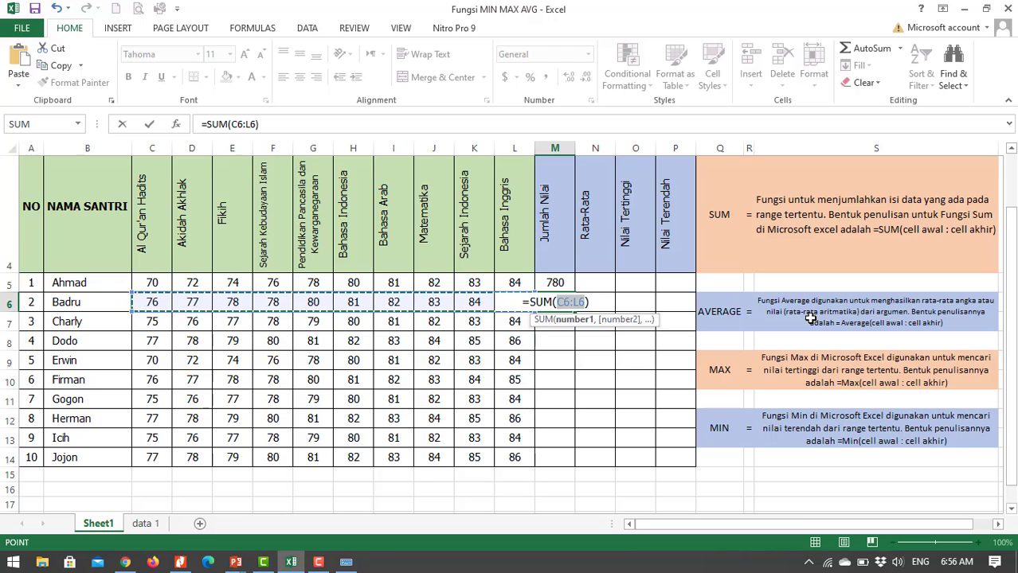
key("Return")
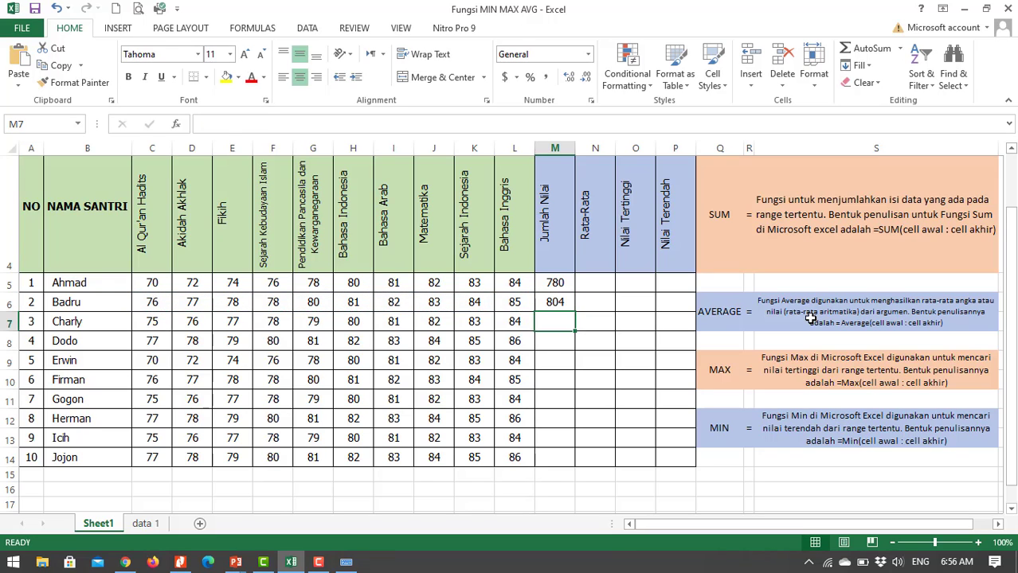
key("Up")
key("Left")
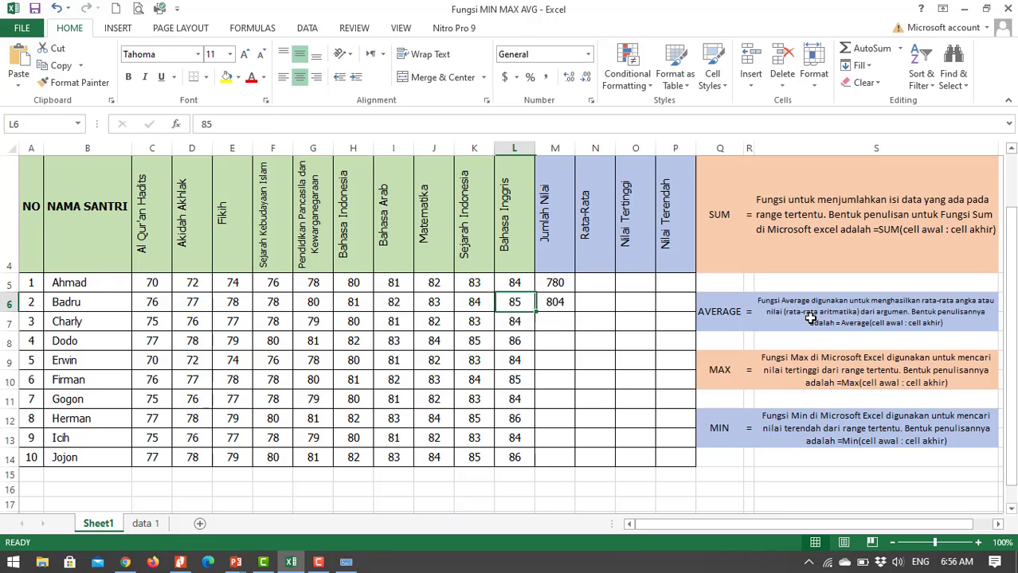
key("Left")
key("Right")
key("Right")
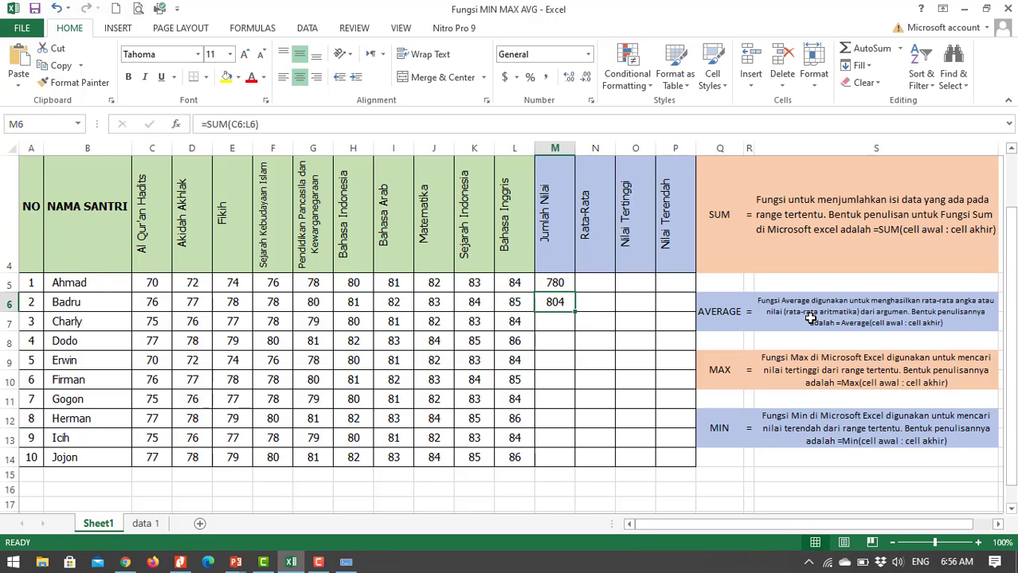
Insert an AutoSum of L5:L14 in cell L15, below the Bahasa Inggris scores.
key("Down")
key("Down")
key("Down")
key("Down")
key("Down")
key("Down")
key("Down")
key("Down")
key("Down")
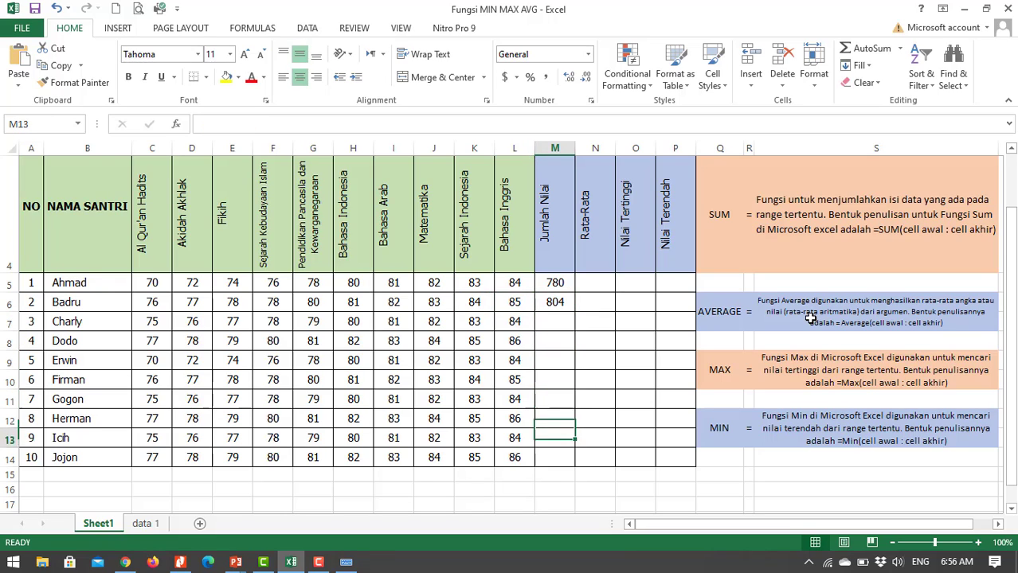
key("Left")
key("alt+equal")
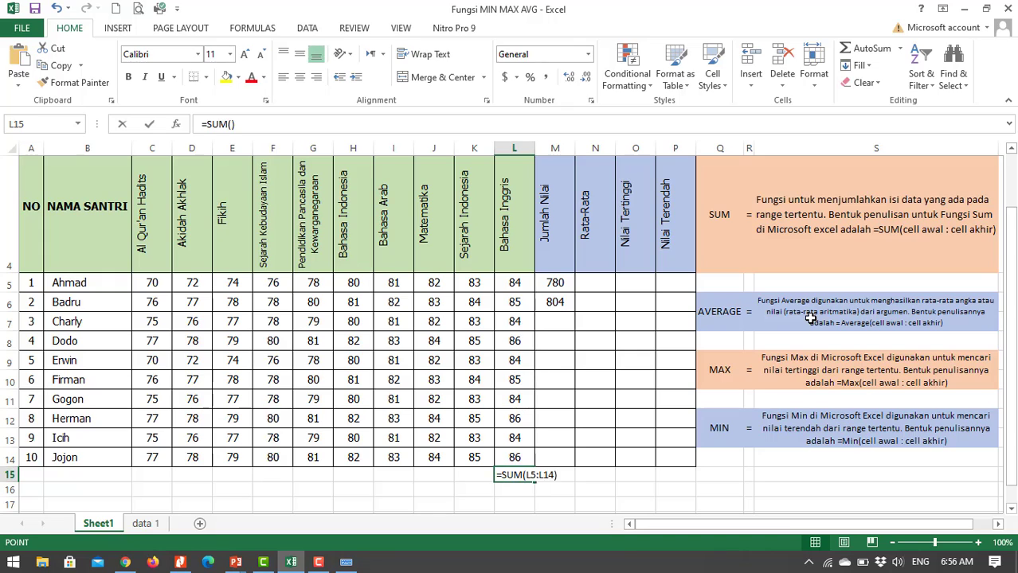
key("Return")
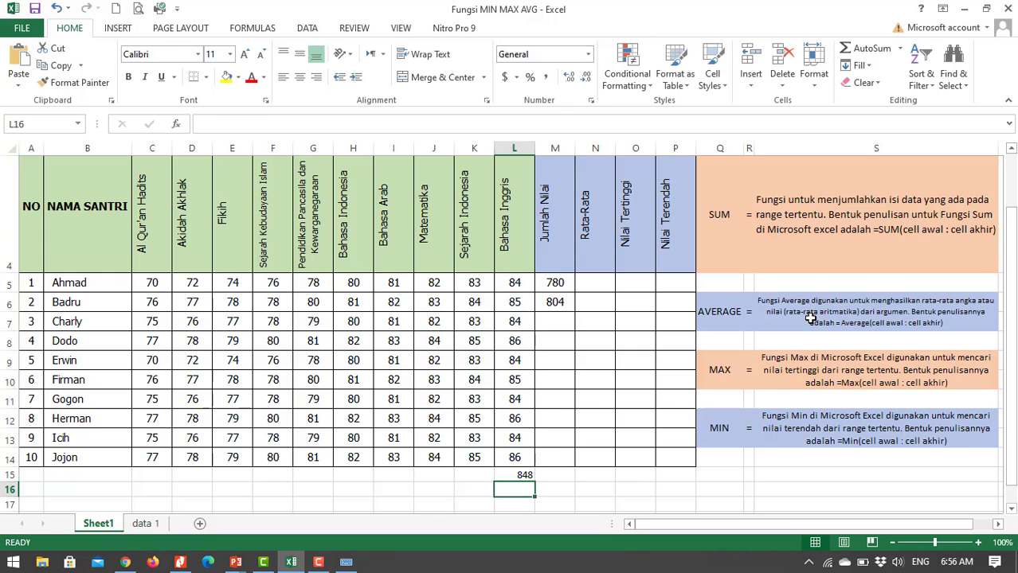
Clear the AutoSum formulas from cells L15 and M6.
key("Up")
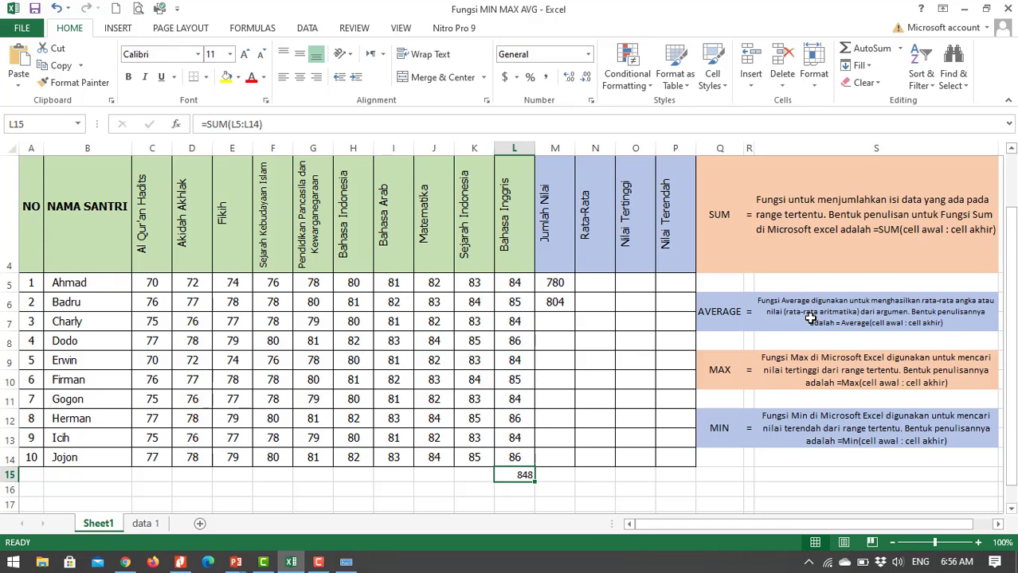
key("Delete")
key("Right")
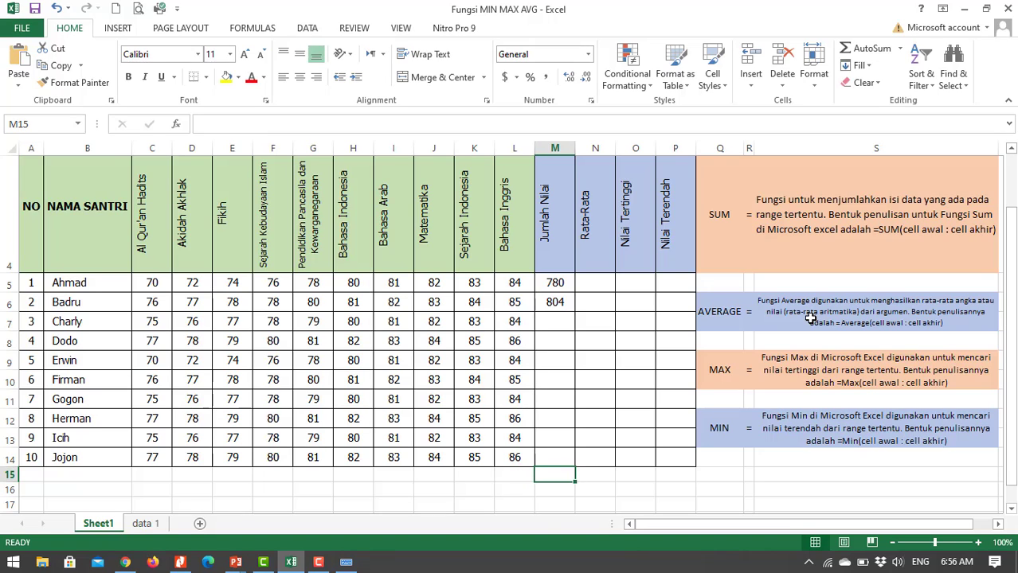
key("Up")
key("Up")
key("Up")
key("Up")
key("Up")
key("Up")
key("Up")
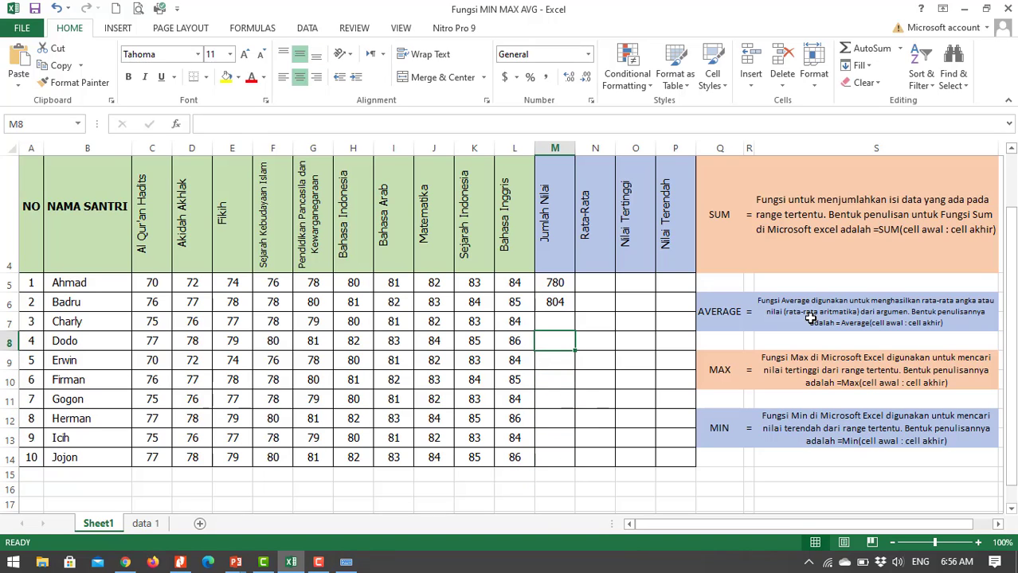
key("Up")
key("Up")
key("Delete")
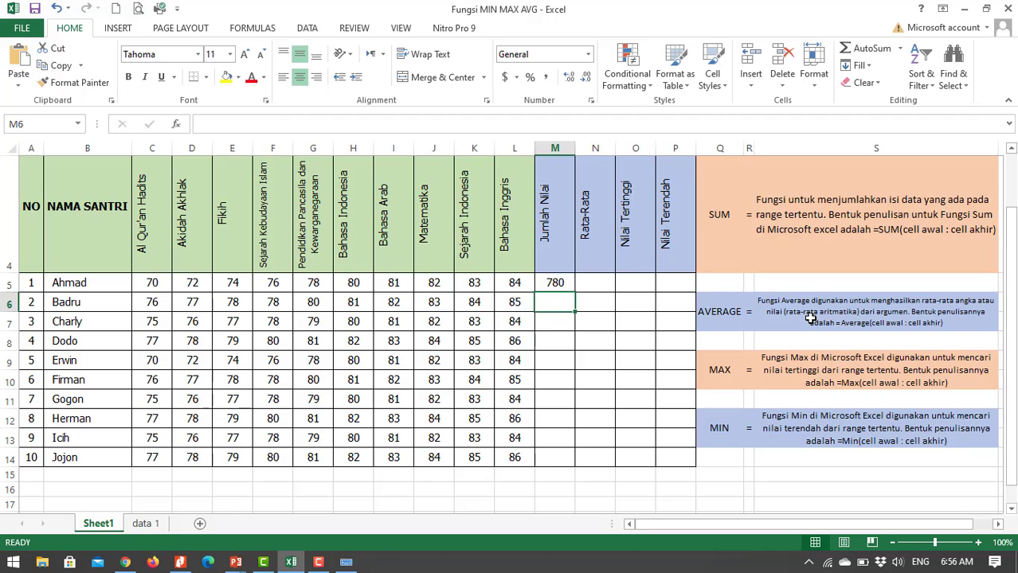
Enter the formula =AVERAGE(C5:L5) in cell N5 under Rata-Rata.
key("Right")
key("Up")
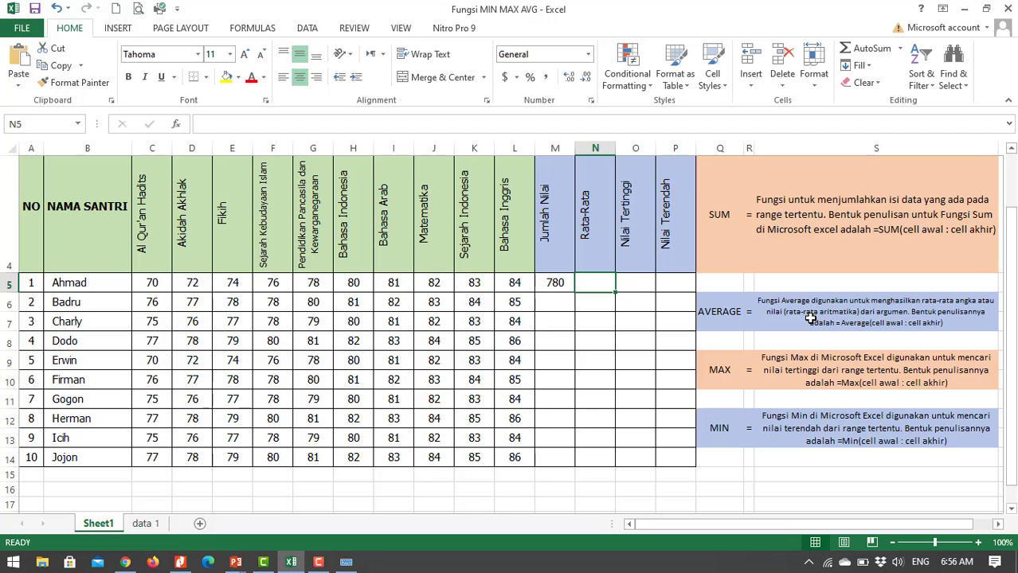
type("=")
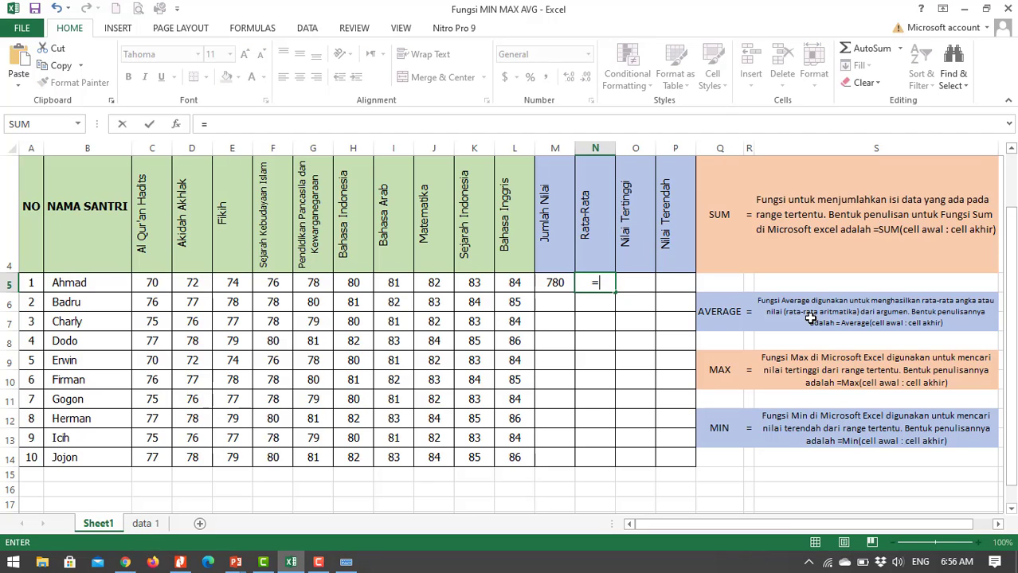
type("average")
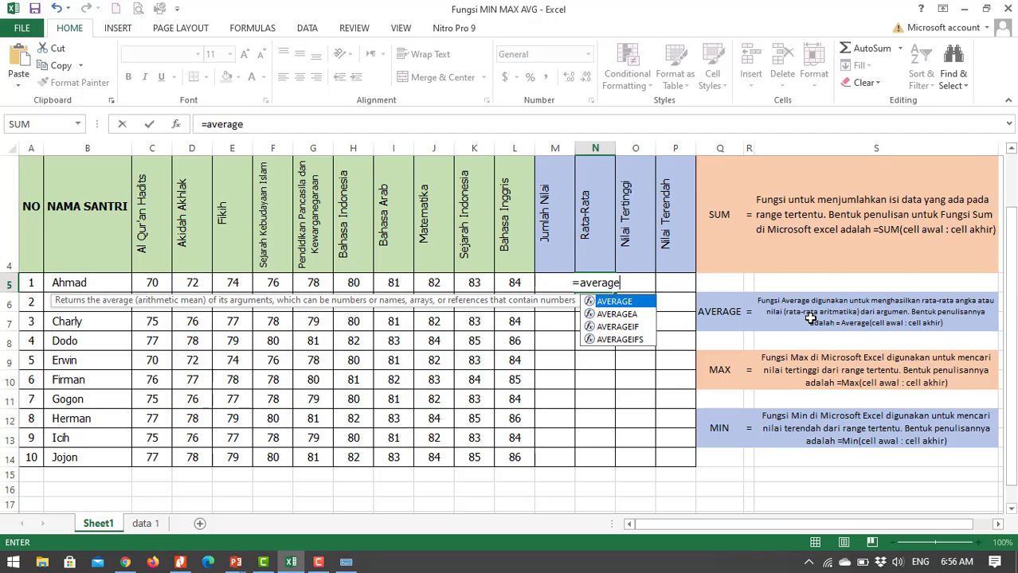
type("(")
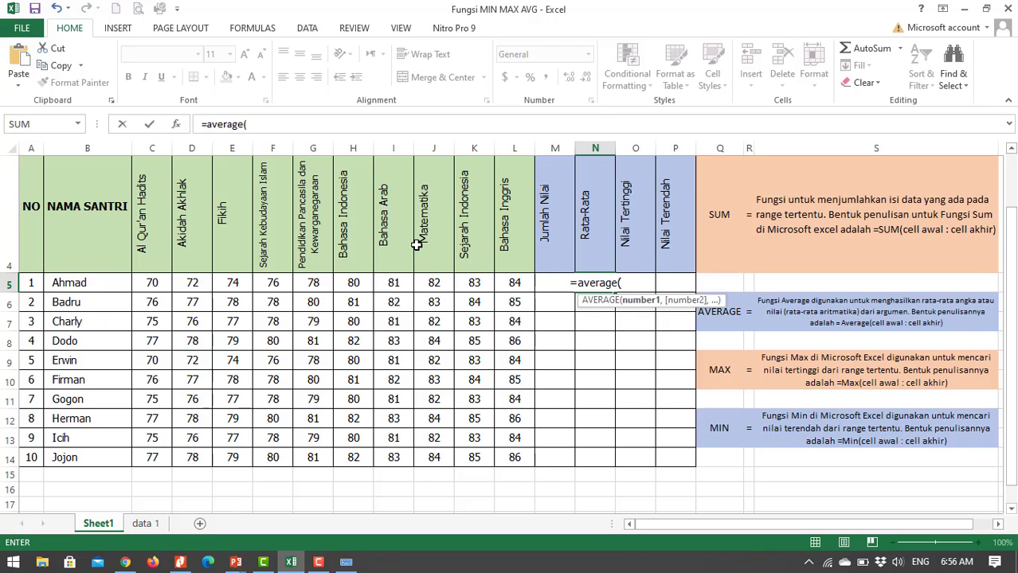
left_click_drag(146, 282, 354, 284)
left_click_drag(440, 283, 510, 287)
type(")")
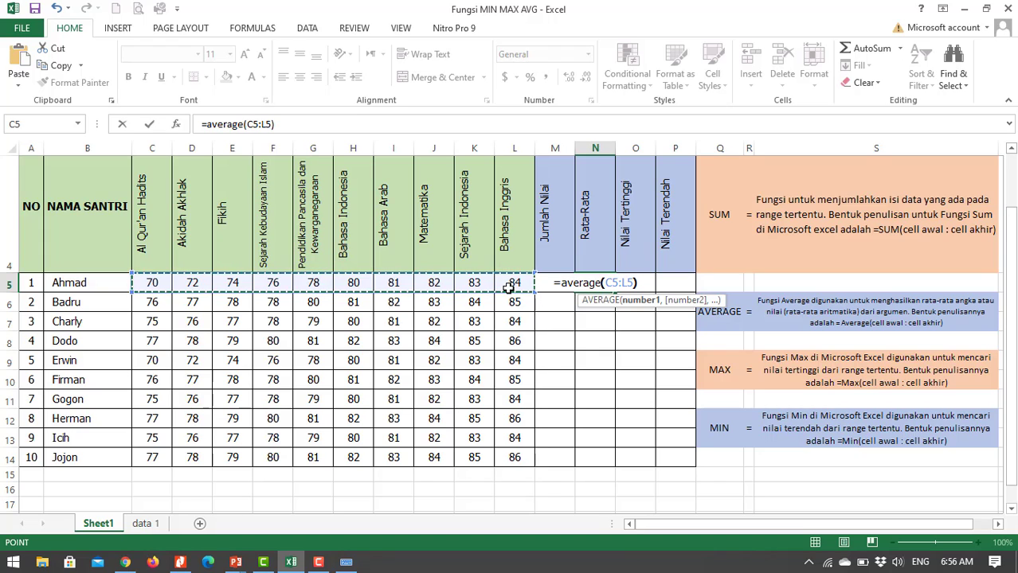
key("Return")
key("Up")
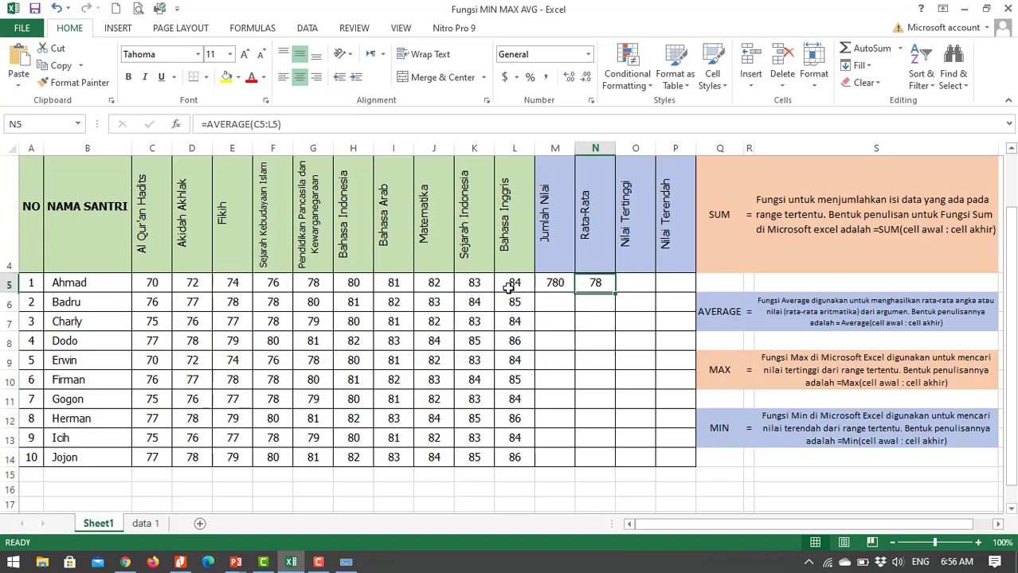
Enter a MAX formula over C5:L5 in cell O5 under Nilai Tertinggi.
key("Right")
type("=")
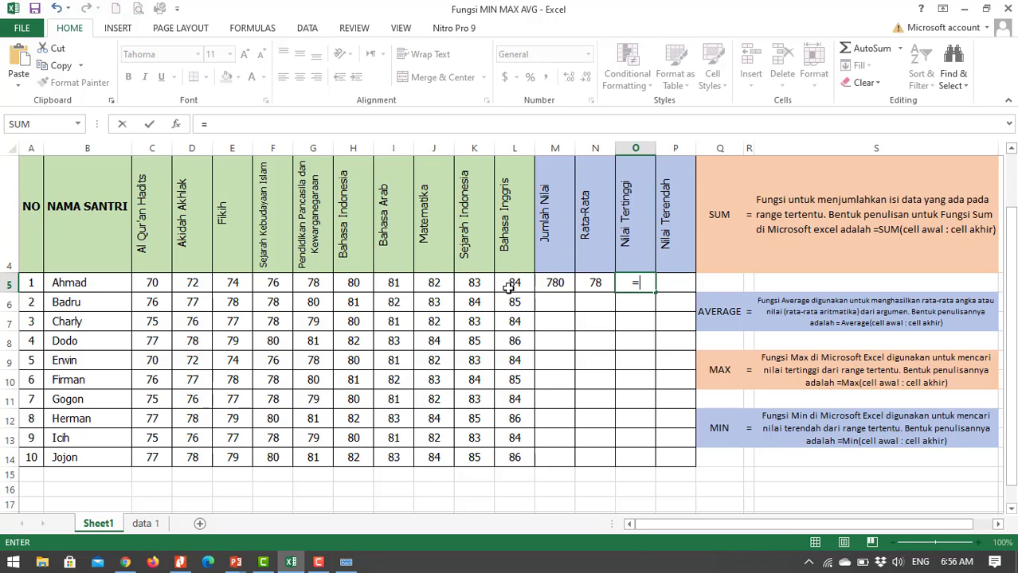
type("max")
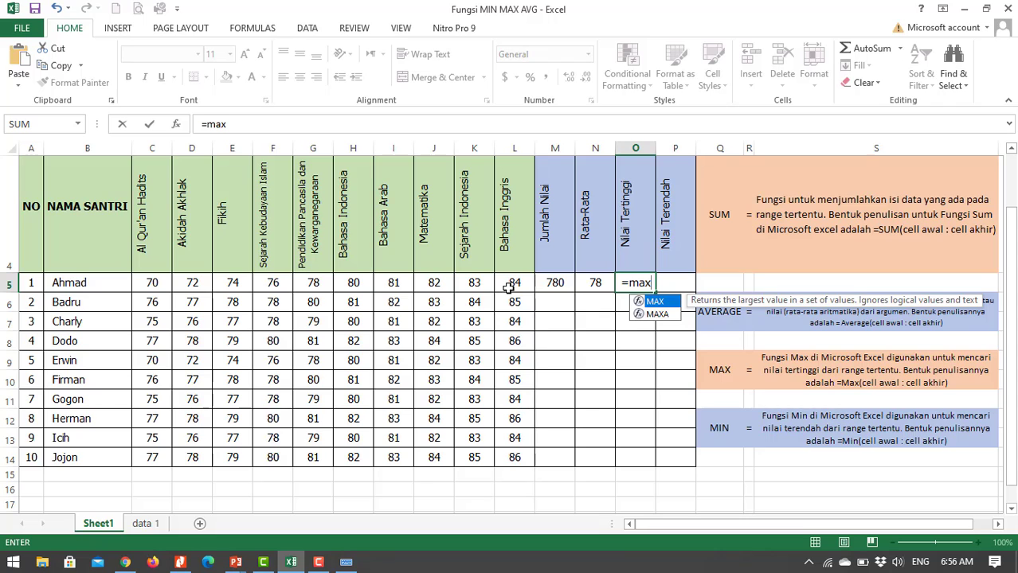
type("(")
left_click(152, 282)
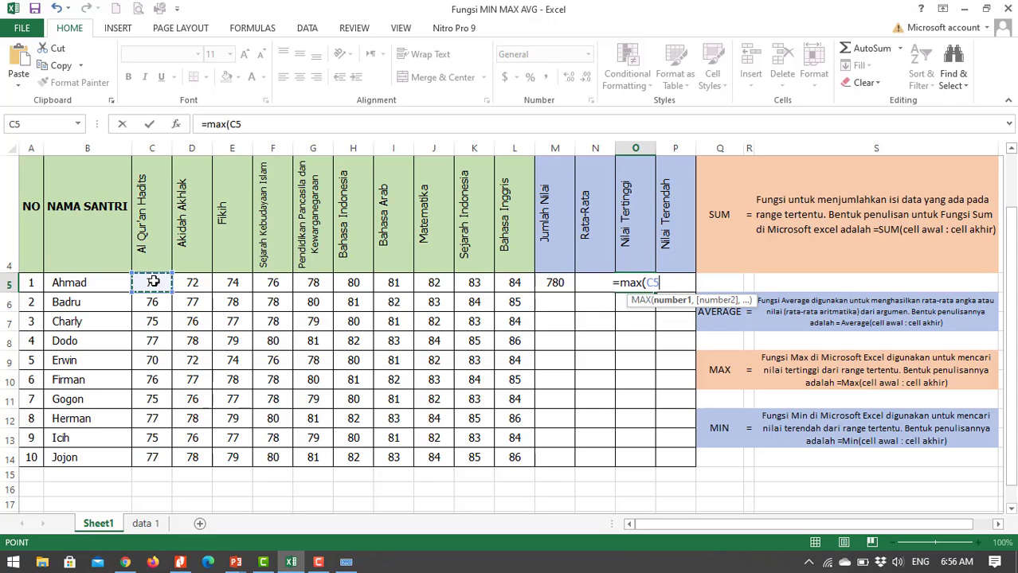
left_click_drag(152, 282, 498, 282)
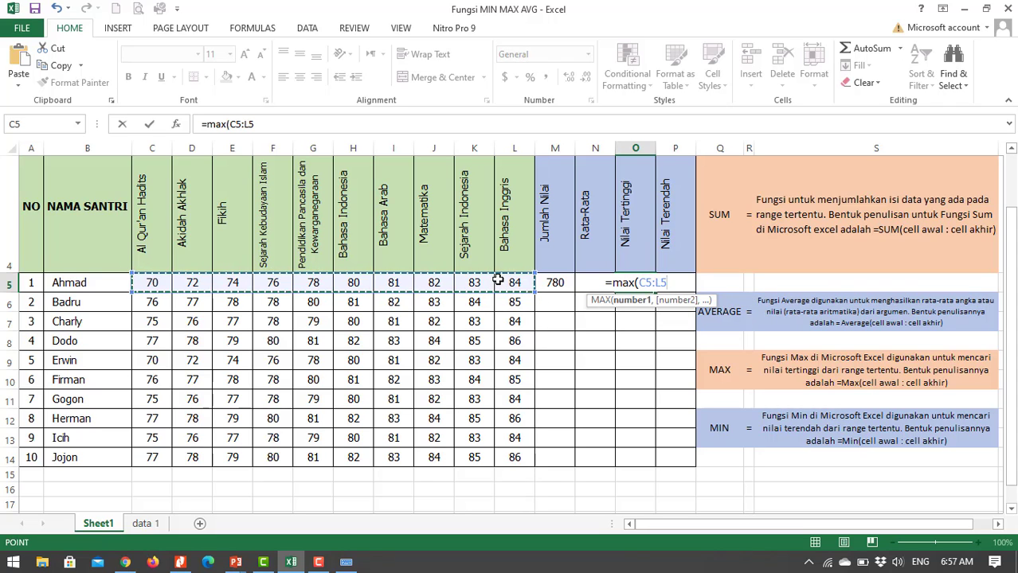
key("Return")
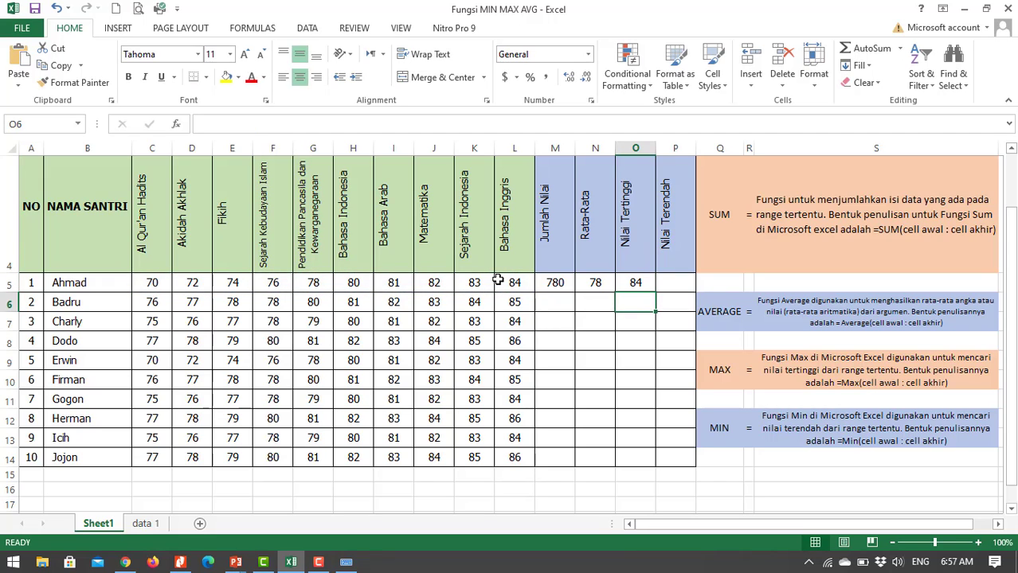
Enter the formula =MIN(C5:L5) in cell P5 under Nilai Terendah.
key("Up")
key("Right")
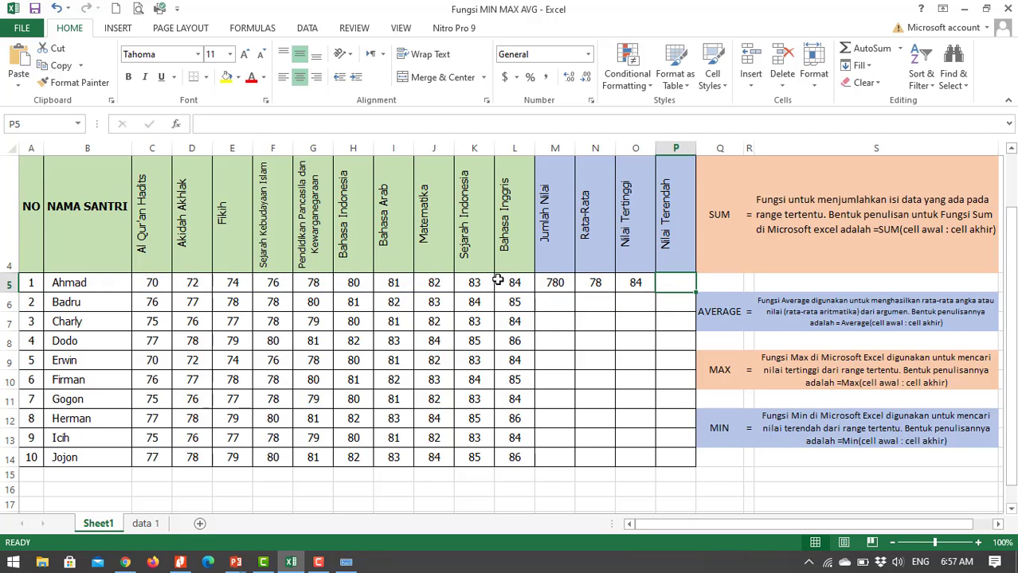
type("=mi")
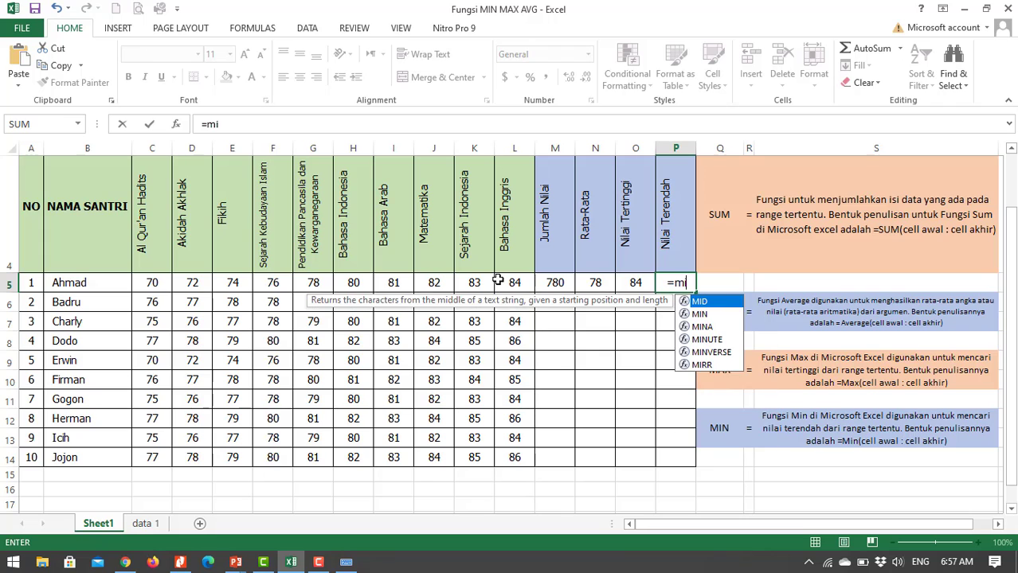
type("n(")
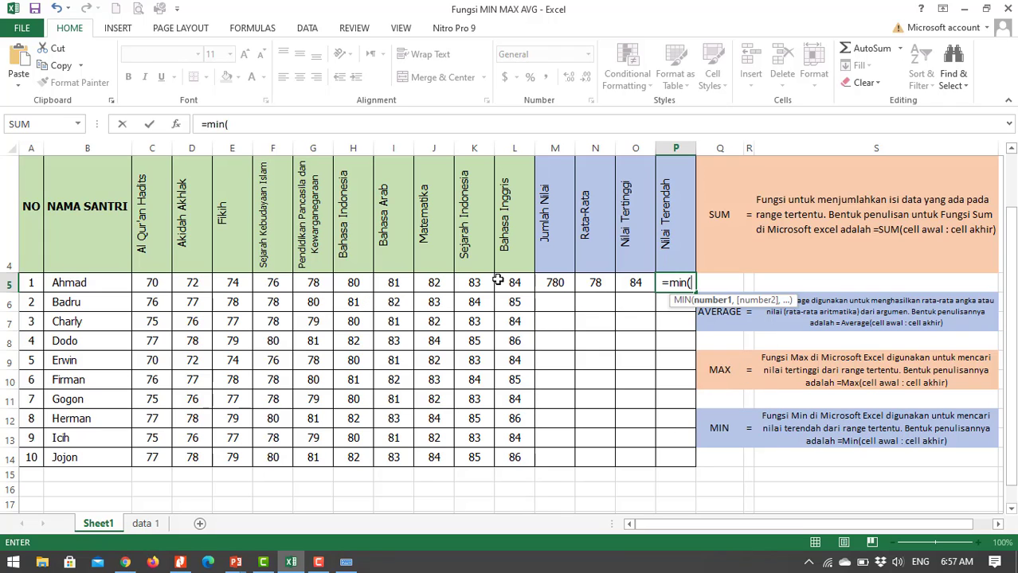
left_click_drag(157, 279, 527, 282)
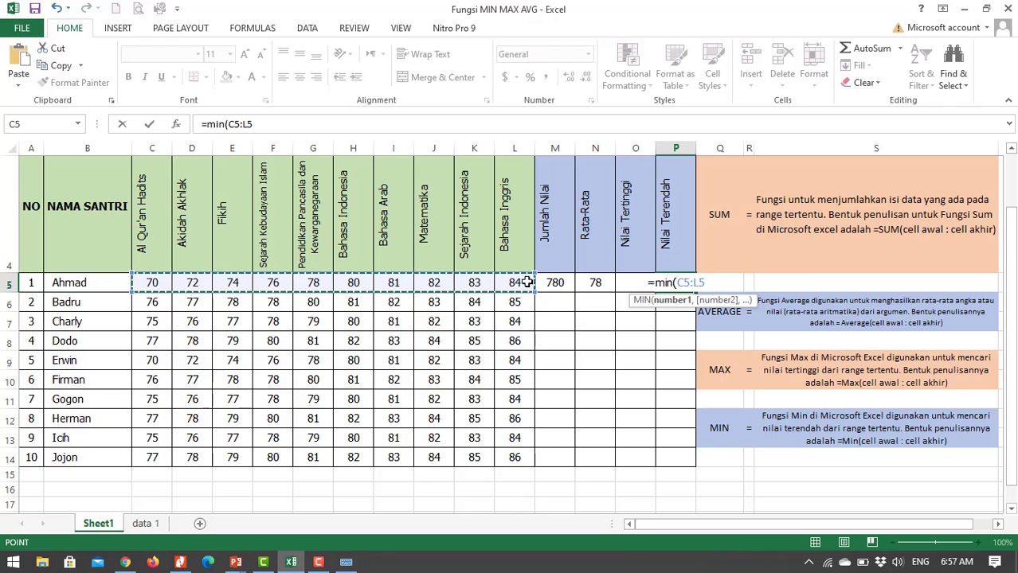
type(")")
key("Return")
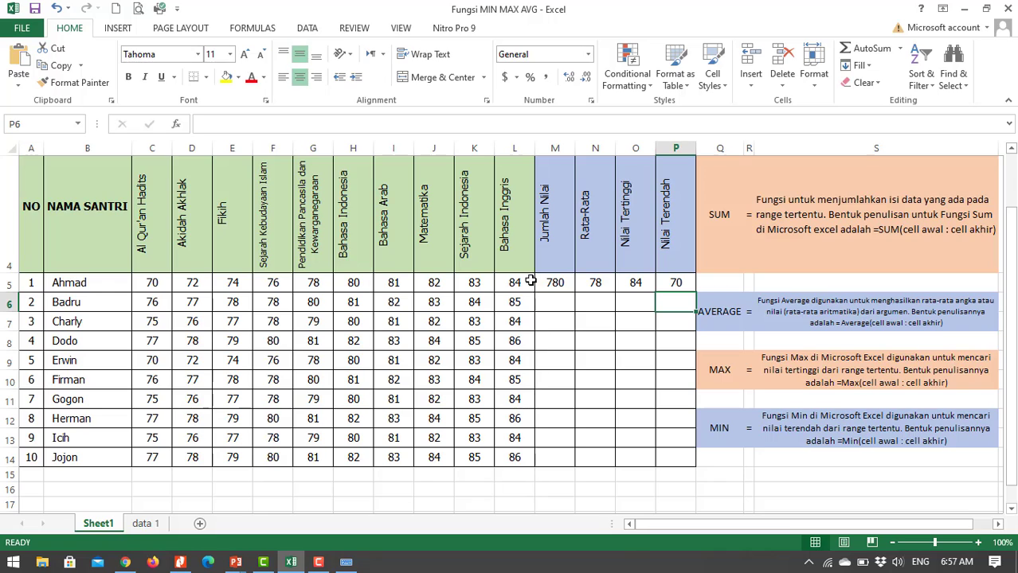
Fill the four formulas in M5:P5 down to row 14 for the remaining students.
left_click_drag(552, 278, 664, 283)
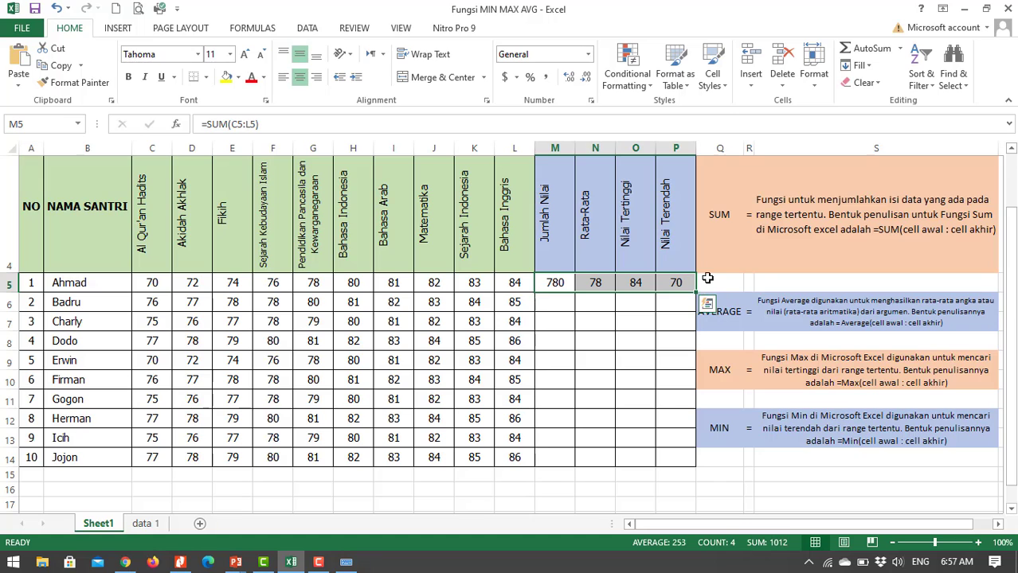
scroll(675, 292, "up", 1)
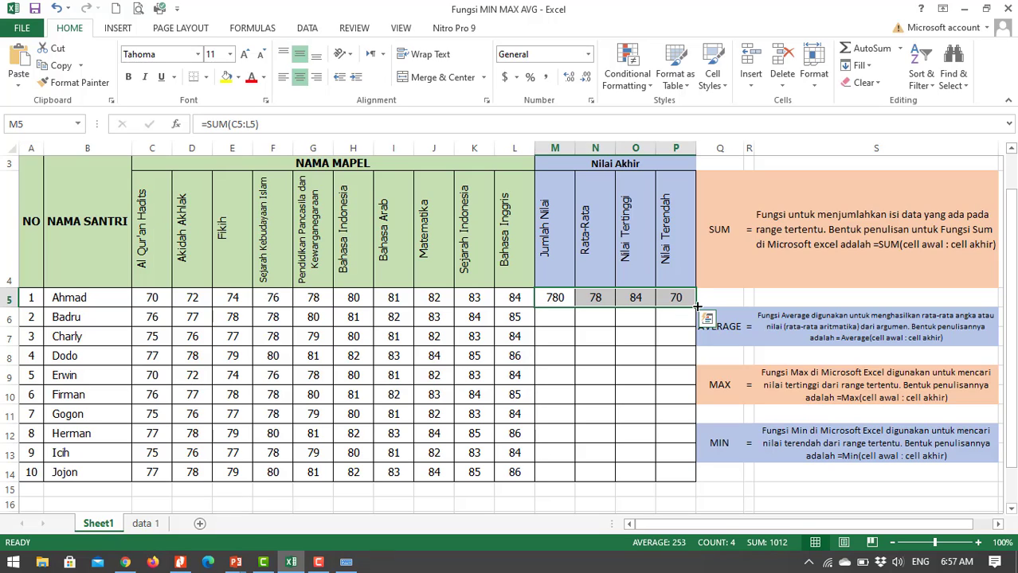
double_click(695, 306)
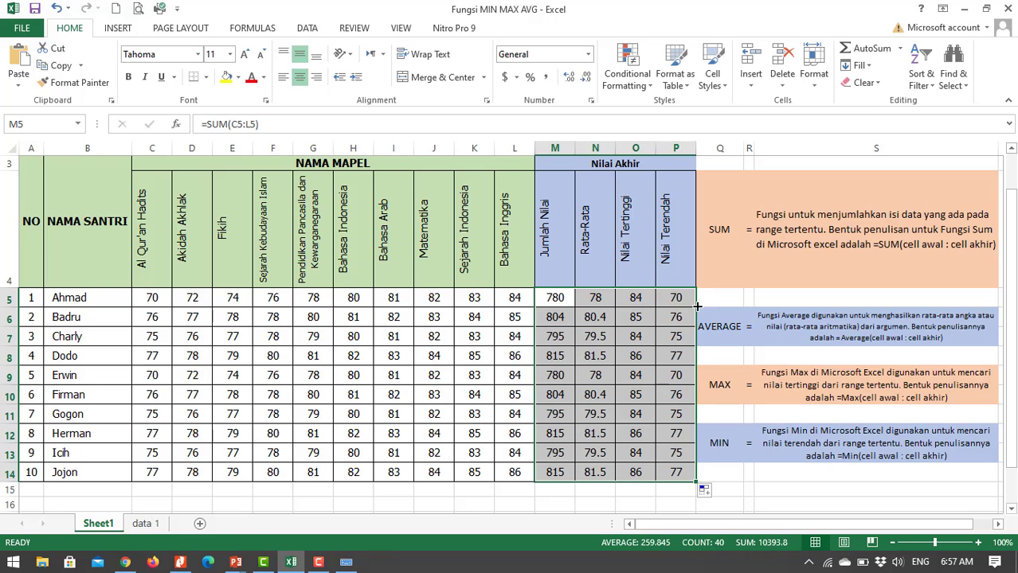
Undo the fill and repeat it from M5:P5 down to row 14 twice, undoing the first repeat.
key("ctrl+z")
left_click_drag(695, 306, 687, 482)
key("ctrl+z")
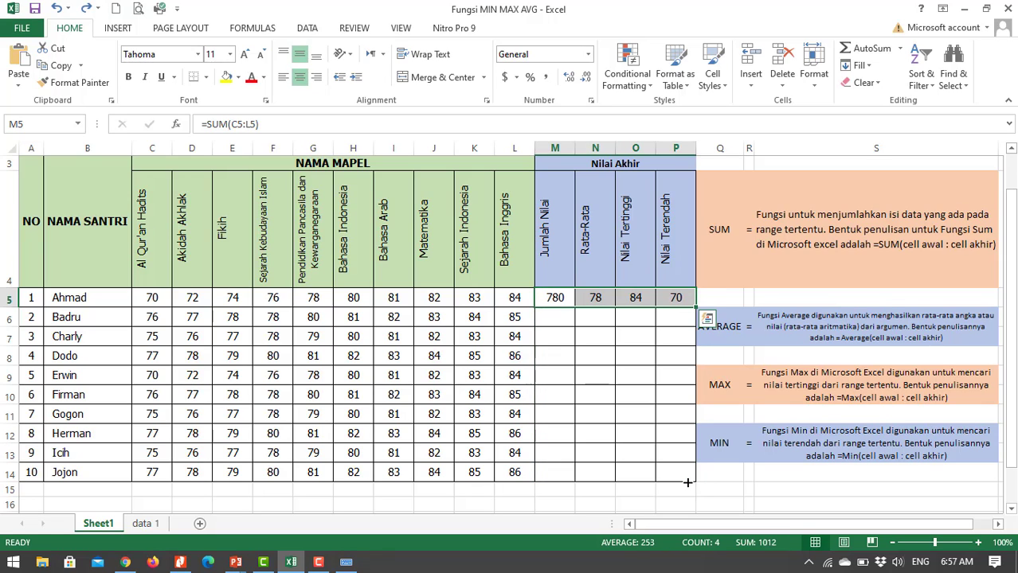
double_click(693, 308)
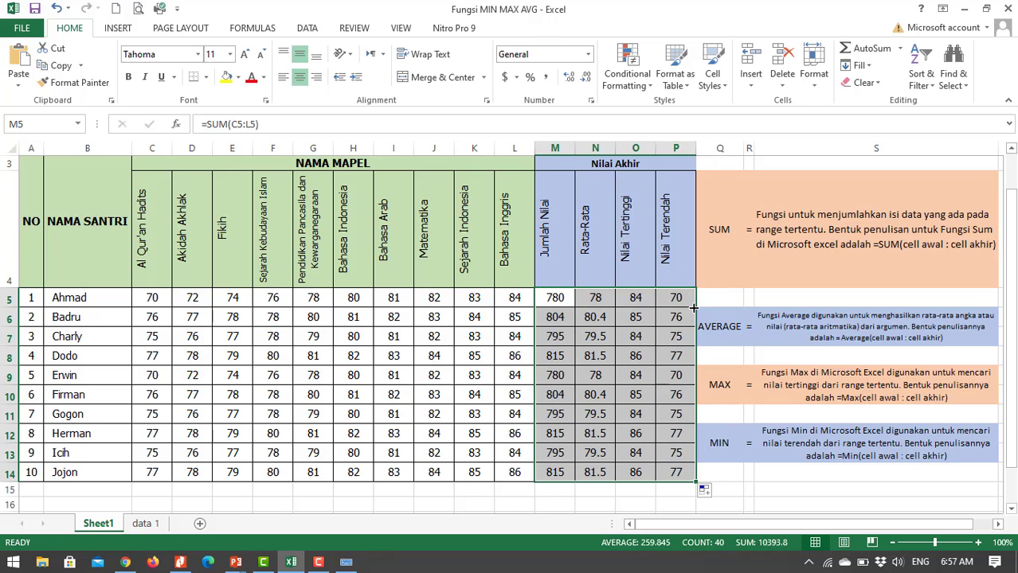